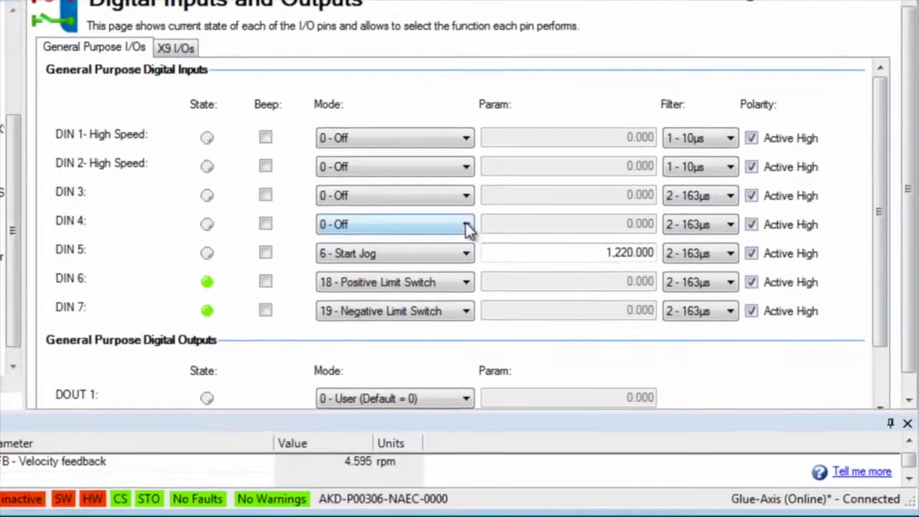
- Assign DIN 4 the 20 - Brake Release function, then review DIN 3's function list
click(535, 269)
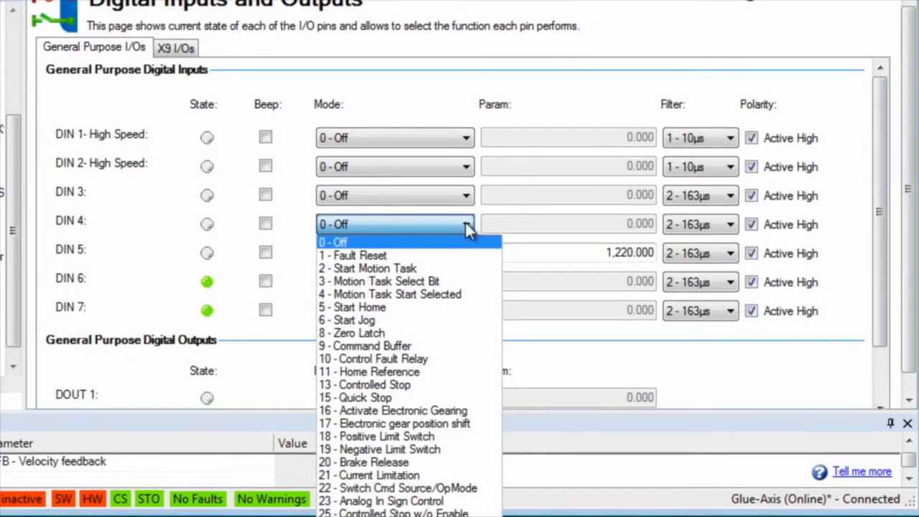
click(418, 462)
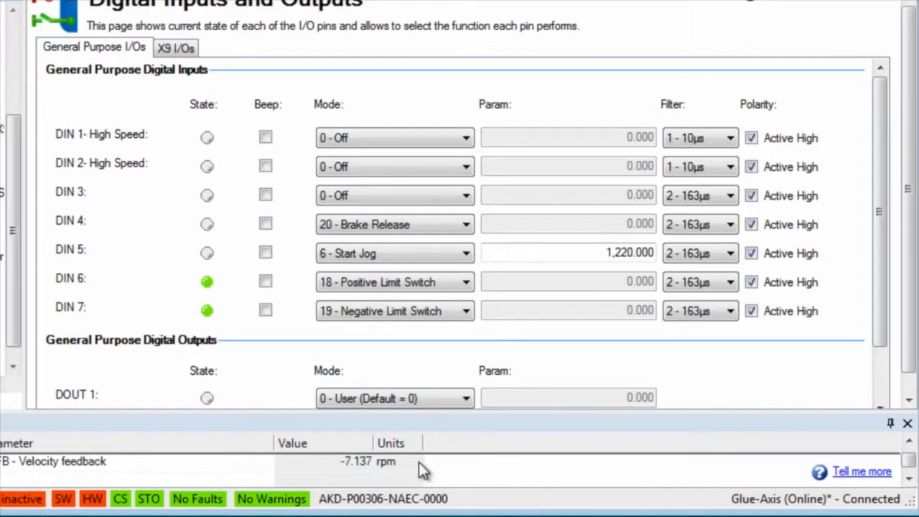
click(465, 195)
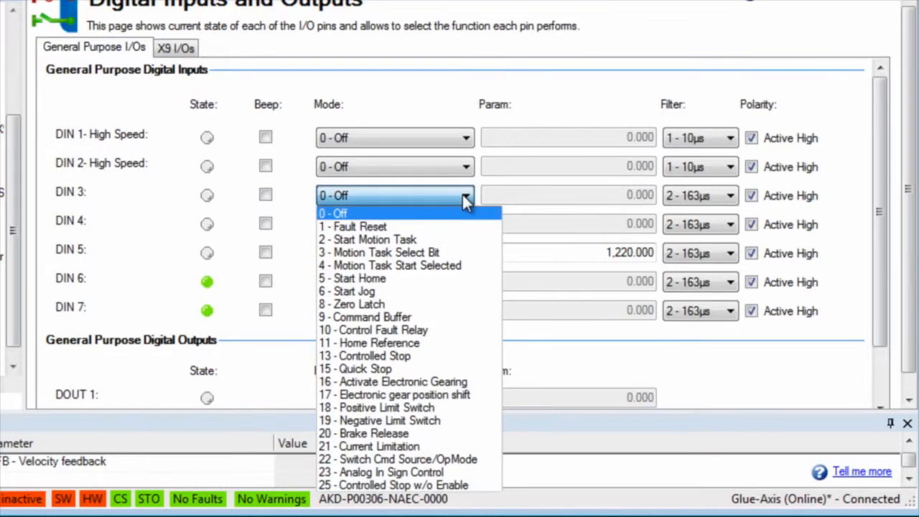
- Make DIN 3 start a motion task with motion task 2 as its parameter
click(427, 239)
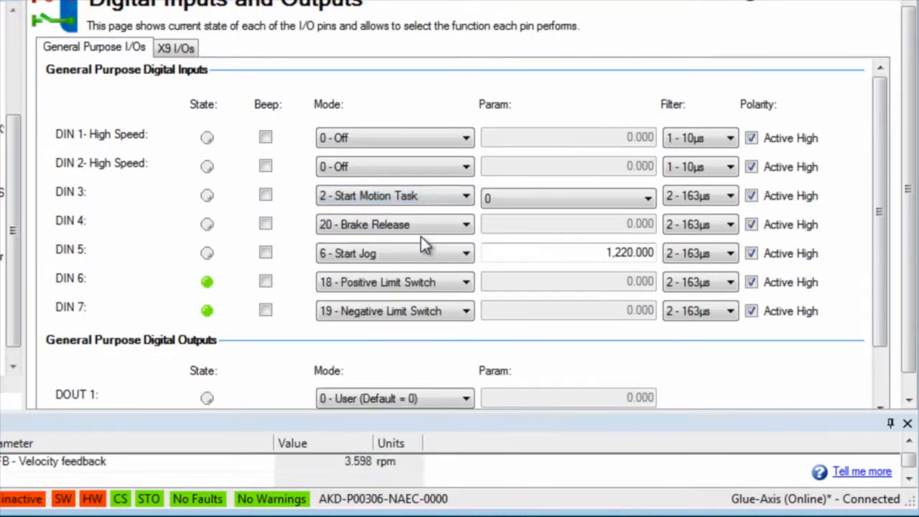
click(648, 198)
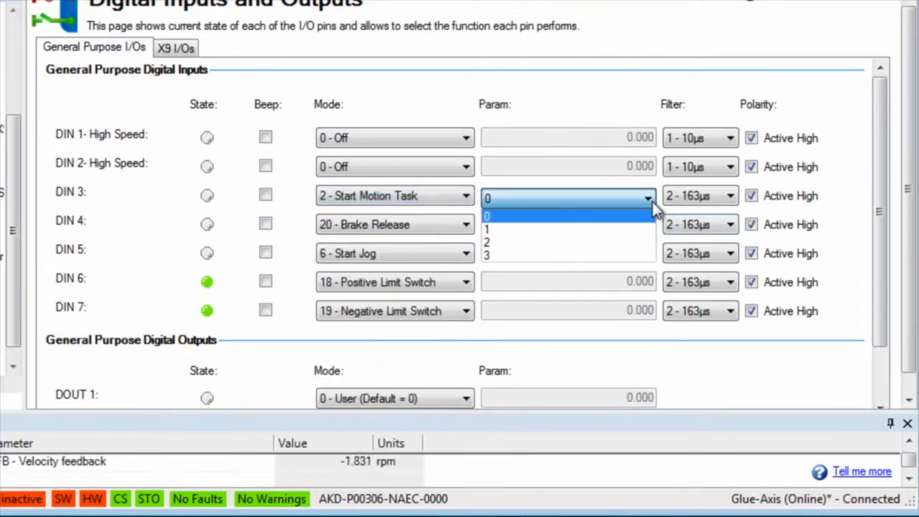
click(573, 241)
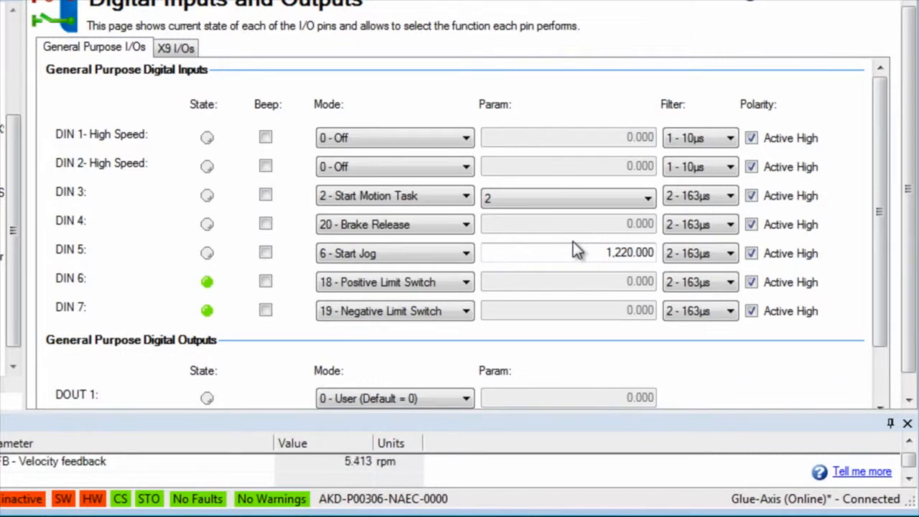
- Assign DIN 2 the 9 - Command Buffer function
click(465, 167)
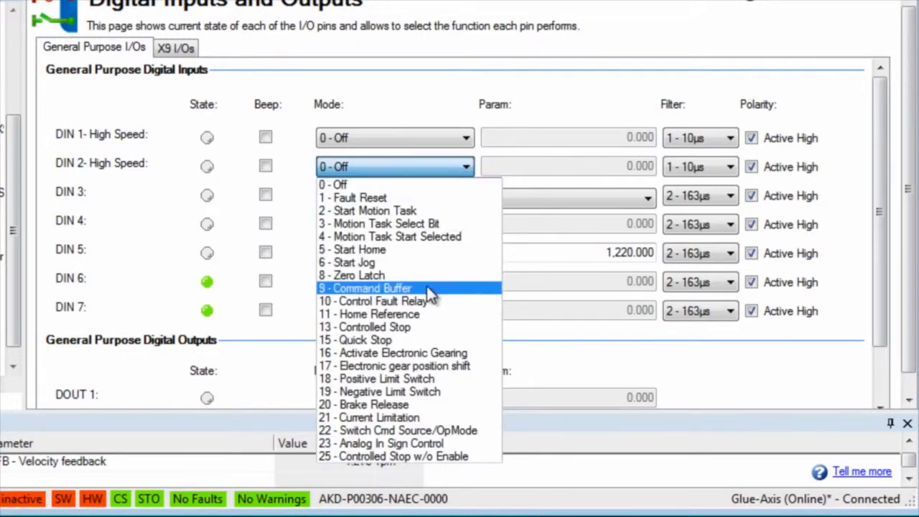
click(416, 288)
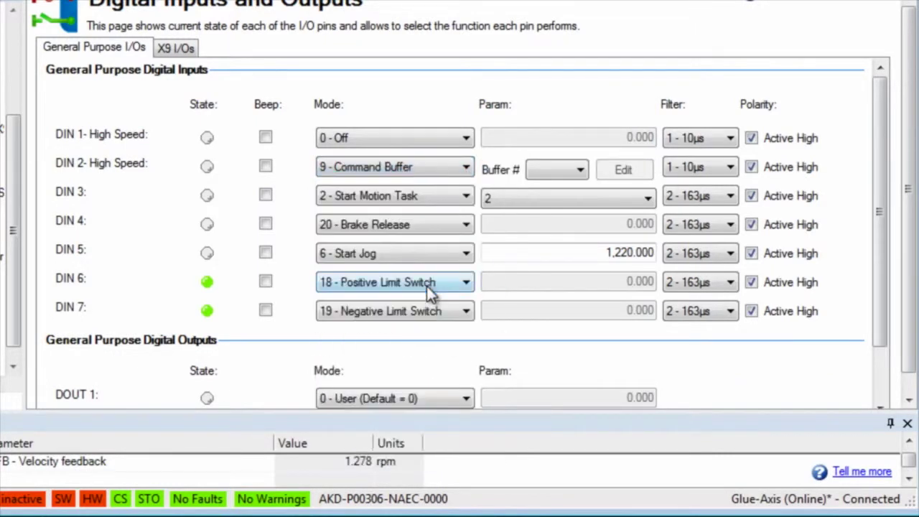
- Select command buffer 1 for DIN 2 and enter the low buffer VL.KP 0.04 and VL.KI 3.27
click(580, 169)
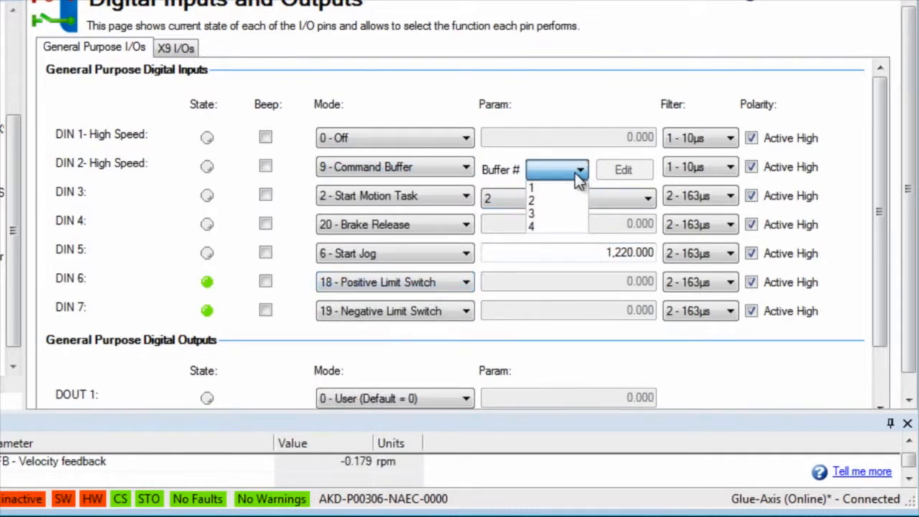
click(623, 169)
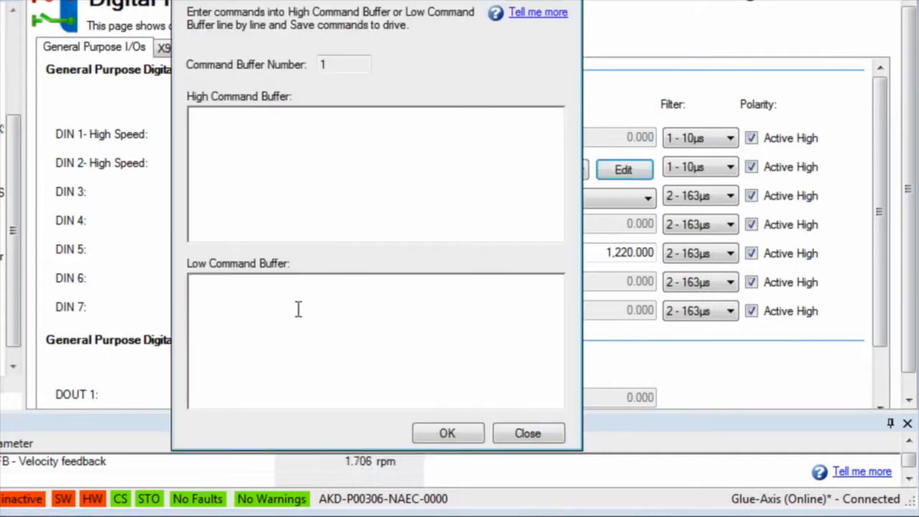
text(VL.)
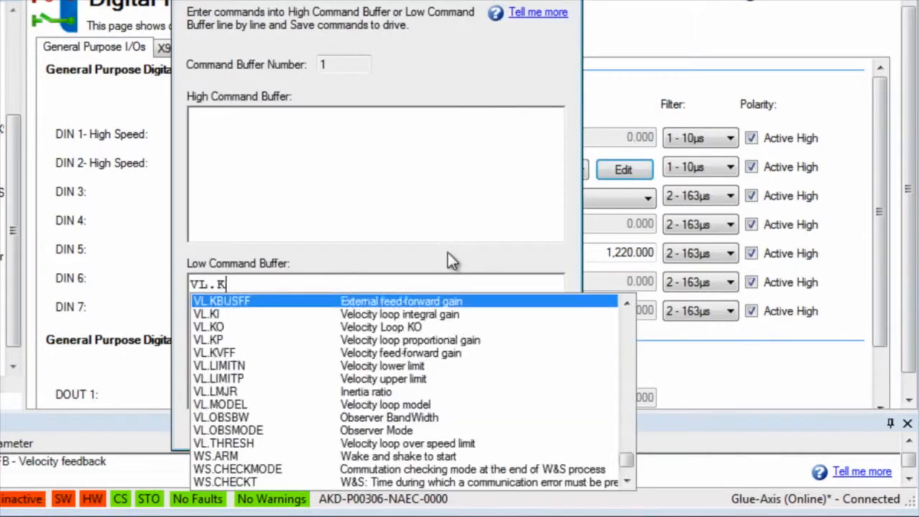
text(KP 0)
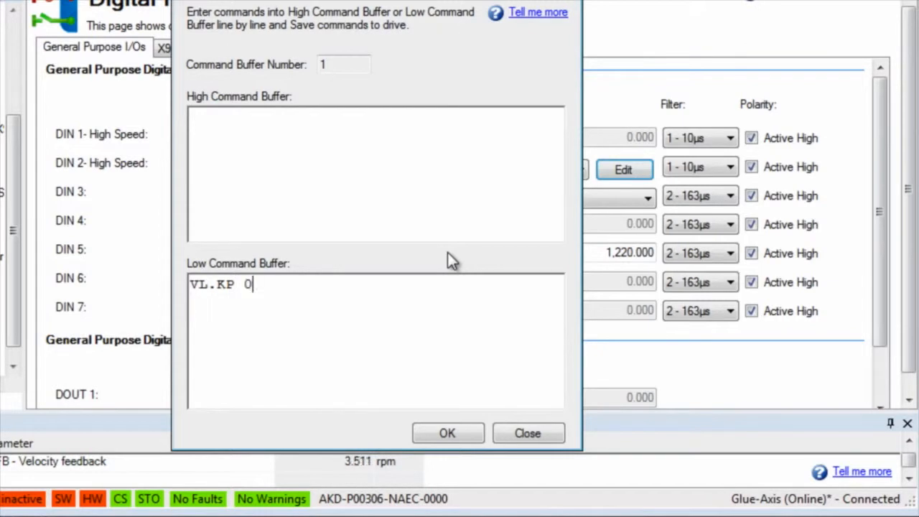
text(.04)
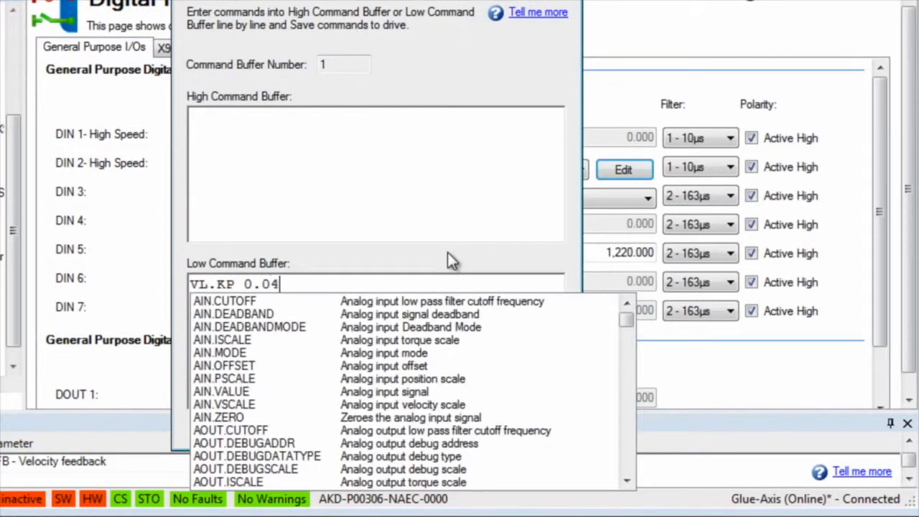
key(Return)
text(VL.KI)
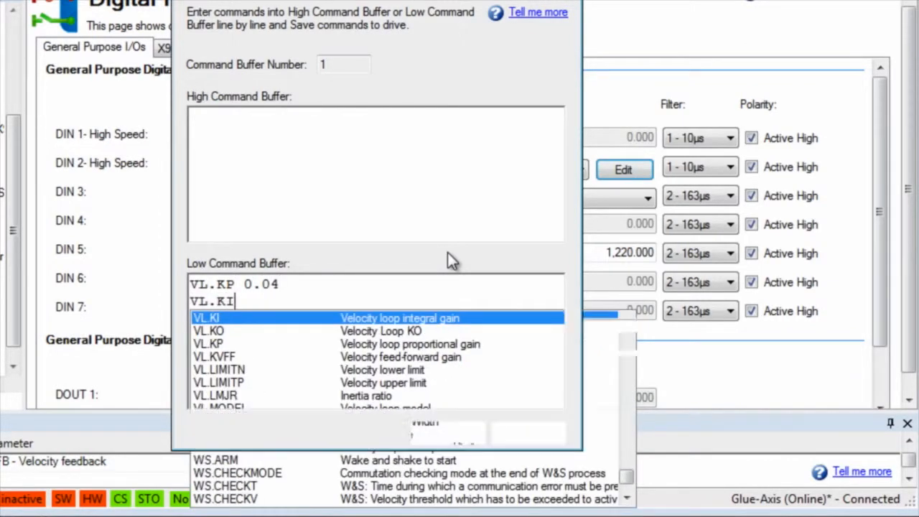
text( 3.27)
click(310, 136)
text(VL,)
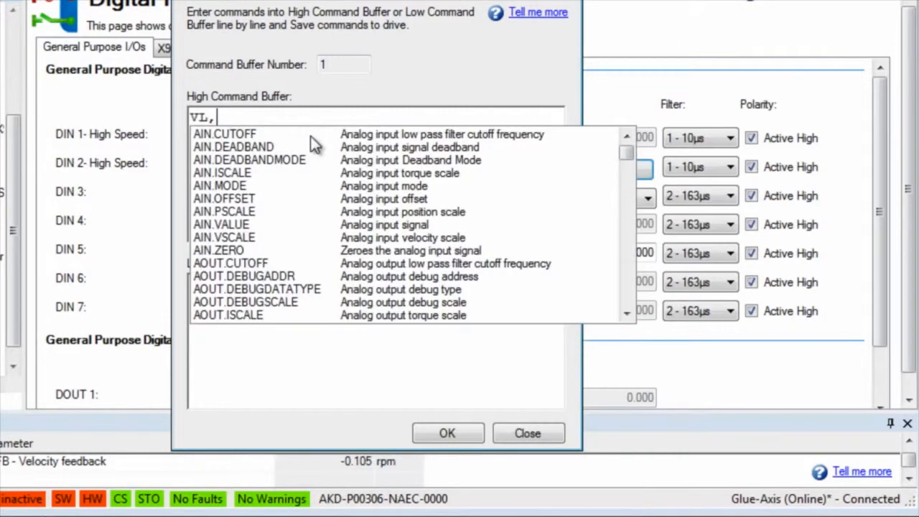
text(KP 0.03)
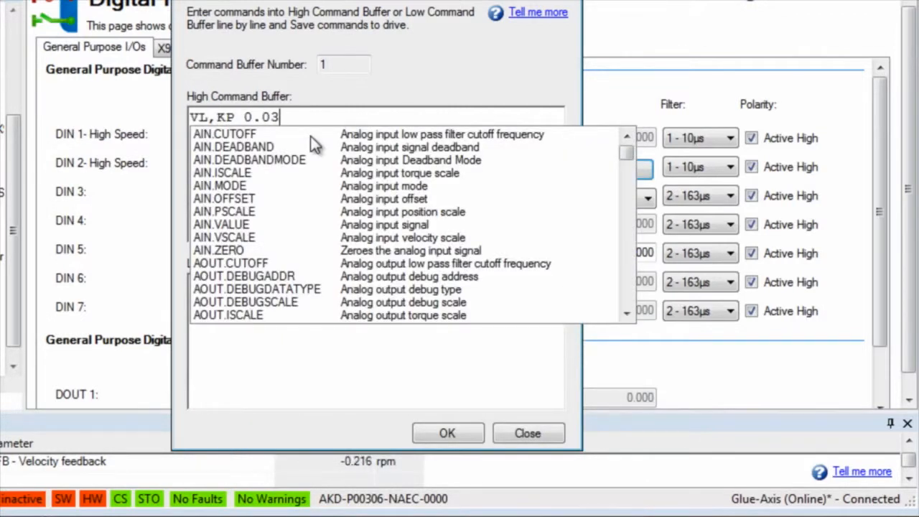
- Enter the high buffer VL.KP 0.03 and VL.KI 2.8, fix the VL,KP typo and save the buffer
key(Return)
text(VL.KI )
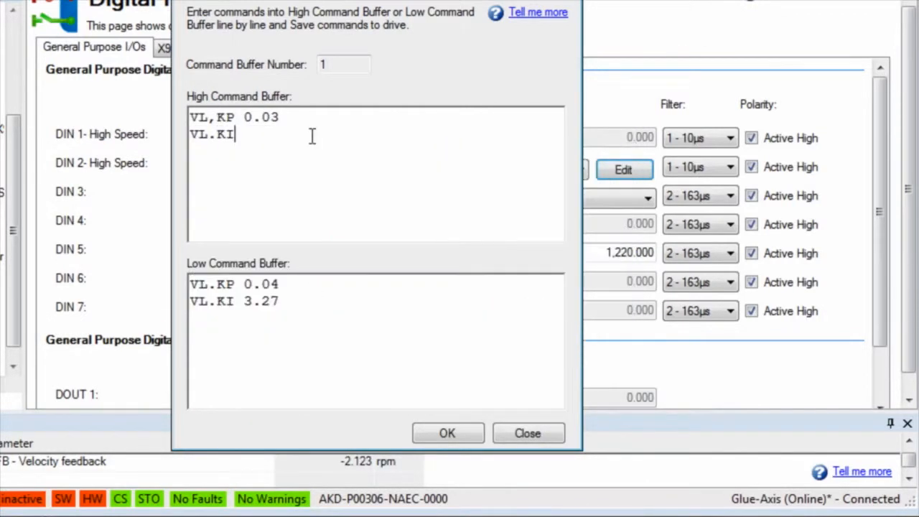
text(2.8)
click(227, 136)
click(446, 435)
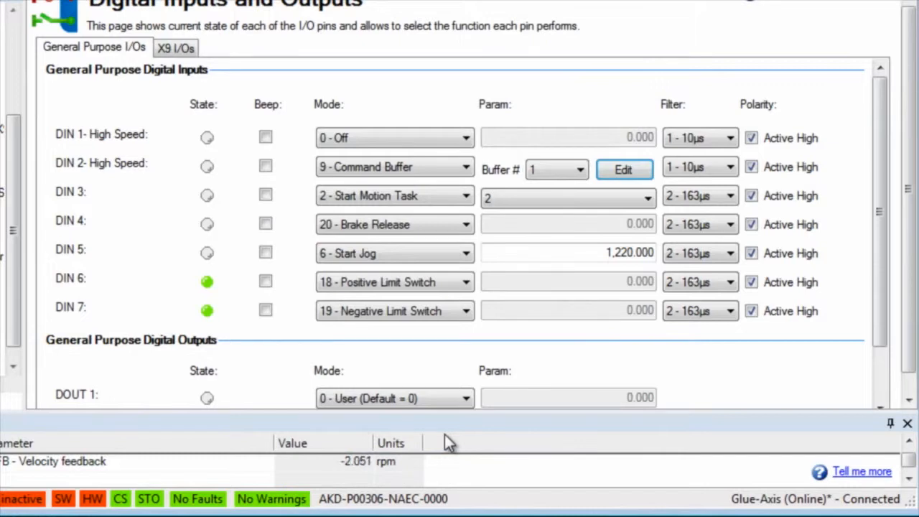
click(463, 138)
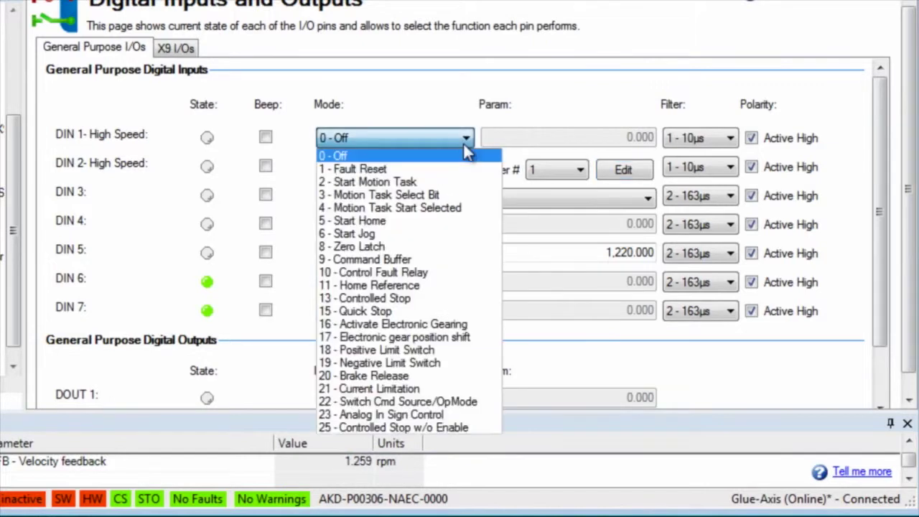
- Make DIN 1 switch command source to 3 - Analog and operating mode to 1 - Velocity Mode
click(444, 401)
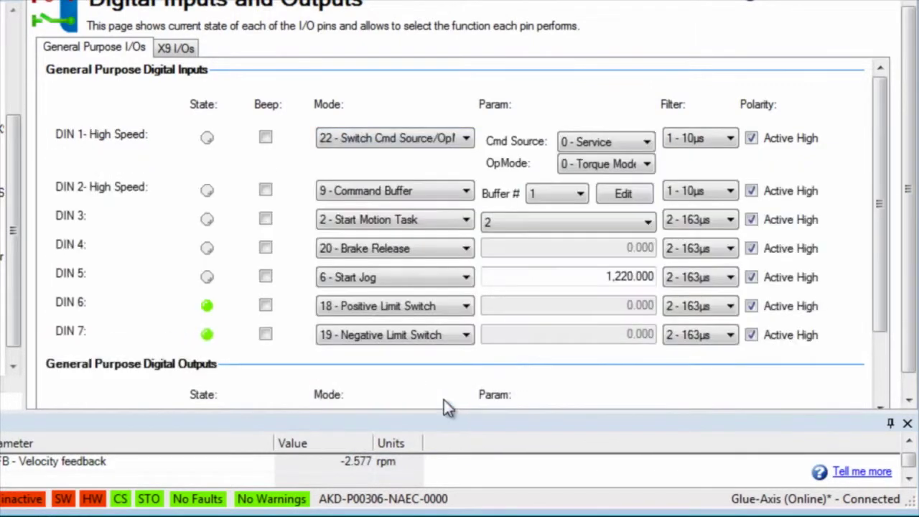
click(643, 142)
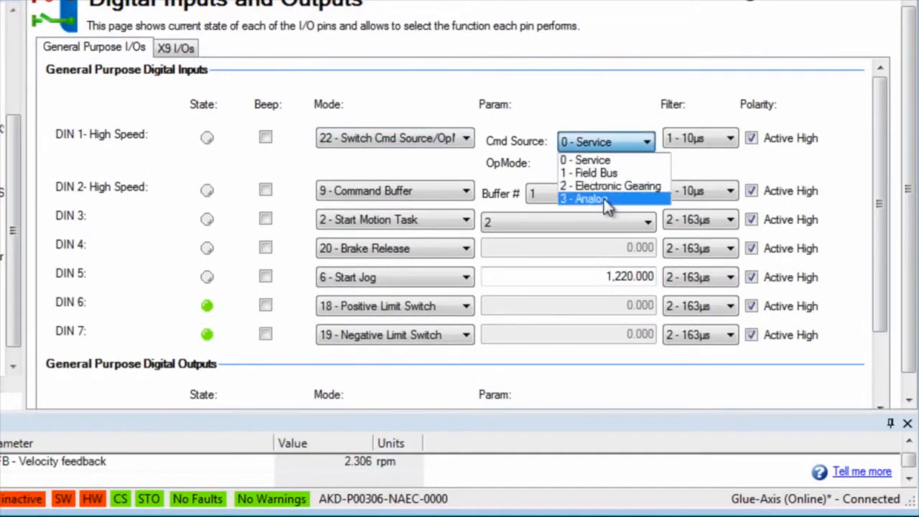
click(590, 199)
click(632, 171)
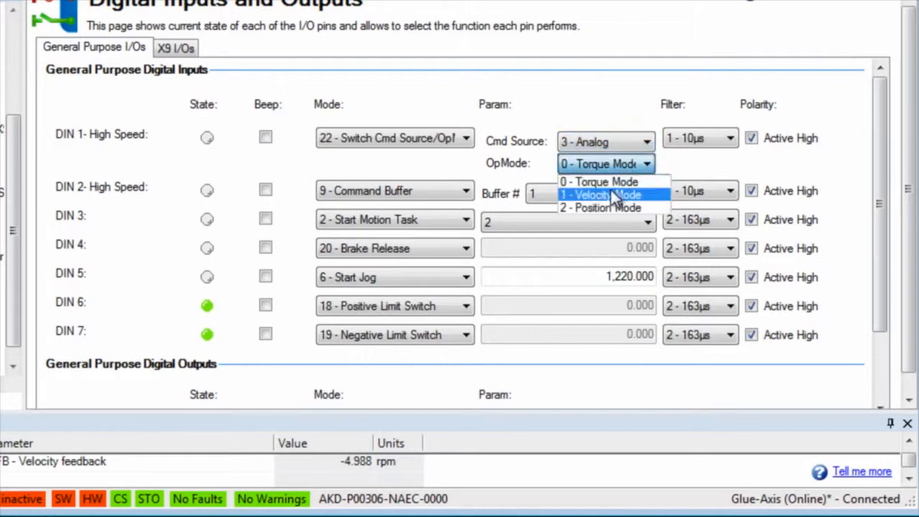
click(610, 190)
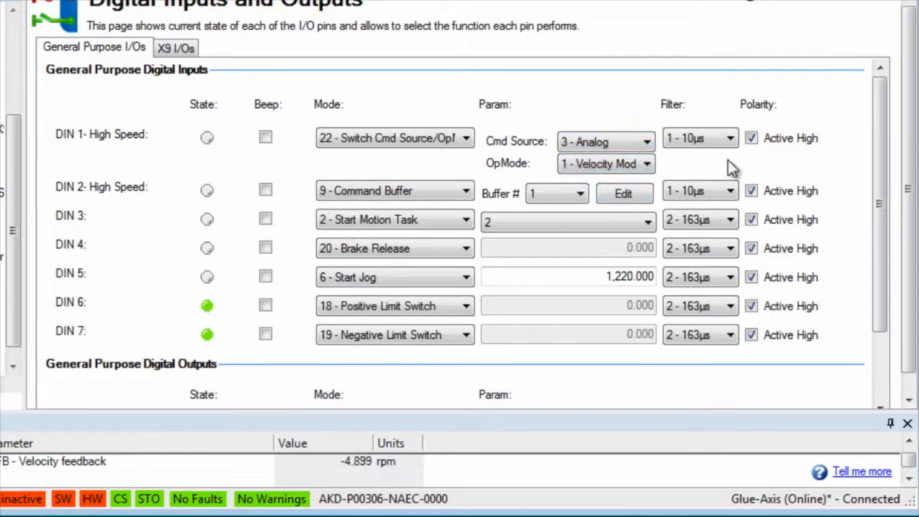